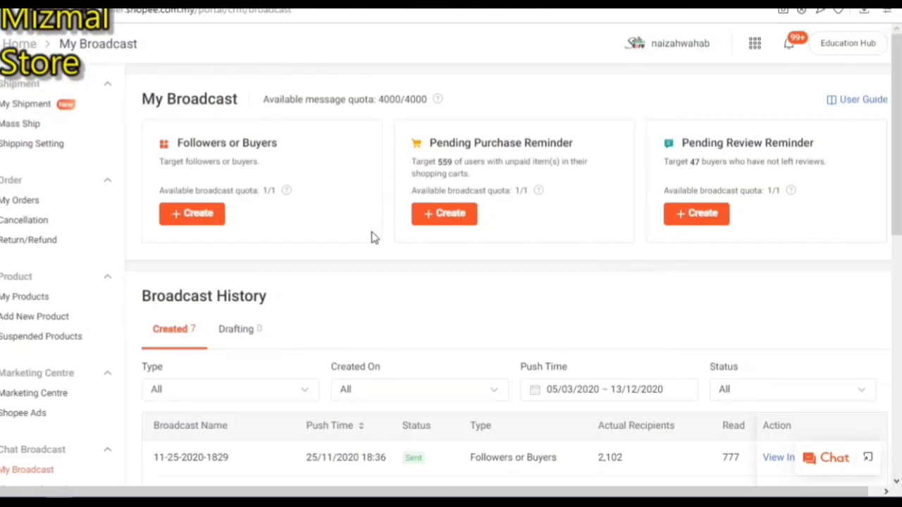
Step: Look over the three broadcast types and the list of sent broadcasts on the My Broadcast page
{"action": "scroll", "coordinate": [373, 238], "scroll_direction": "down", "scroll_amount": 1}
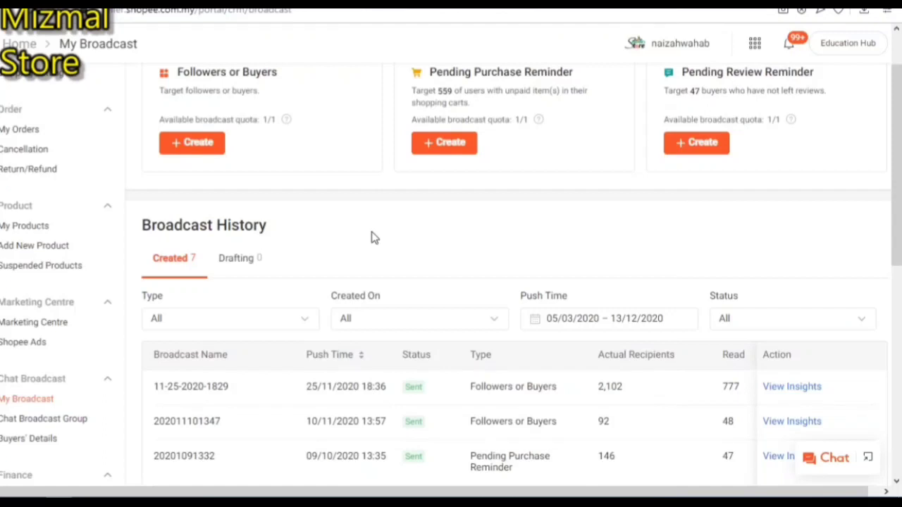
{"action": "scroll", "coordinate": [374, 238], "scroll_direction": "down", "scroll_amount": 1}
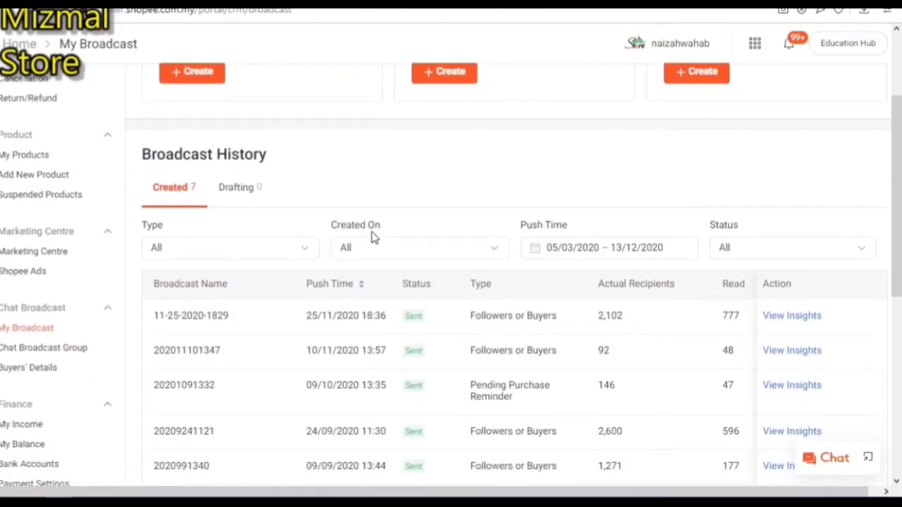
{"action": "scroll", "coordinate": [374, 238], "scroll_direction": "up", "scroll_amount": 2}
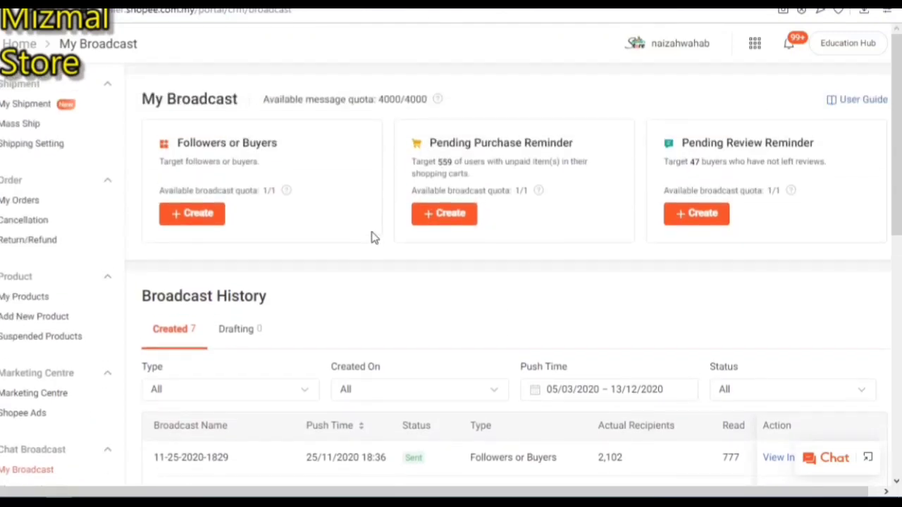
{"action": "scroll", "coordinate": [373, 238], "scroll_direction": "down", "scroll_amount": 5}
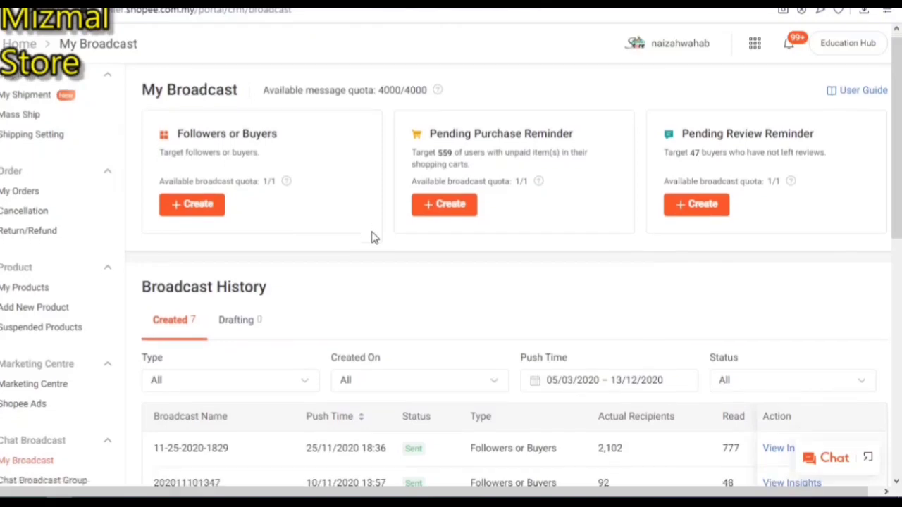
{"action": "scroll", "coordinate": [374, 238], "scroll_direction": "up", "scroll_amount": 4}
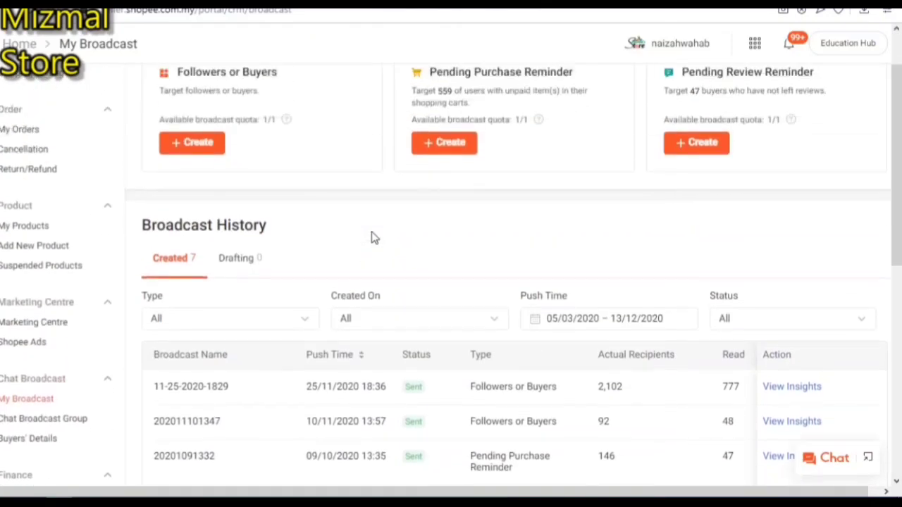
{"action": "scroll", "coordinate": [373, 238], "scroll_direction": "down", "scroll_amount": 2}
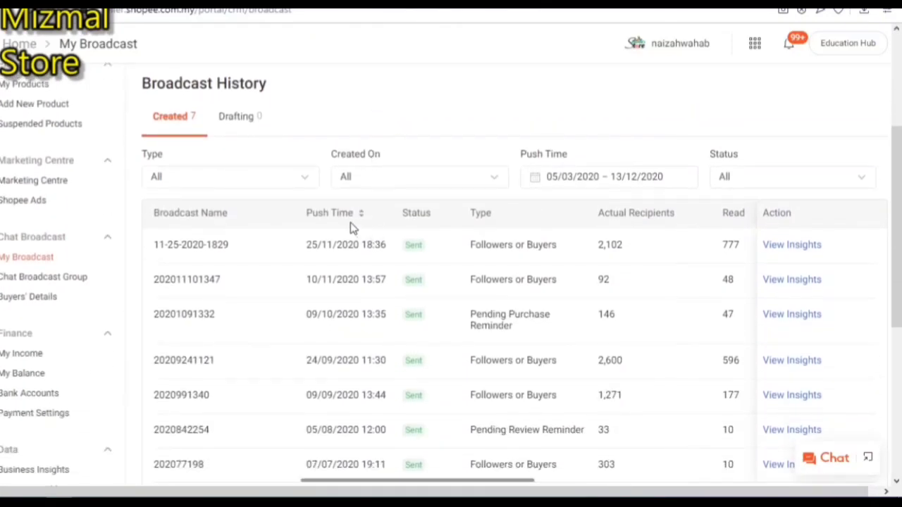
{"action": "scroll", "coordinate": [349, 228], "scroll_direction": "up", "scroll_amount": 1}
{"action": "scroll", "coordinate": [344, 226], "scroll_direction": "up", "scroll_amount": 3}
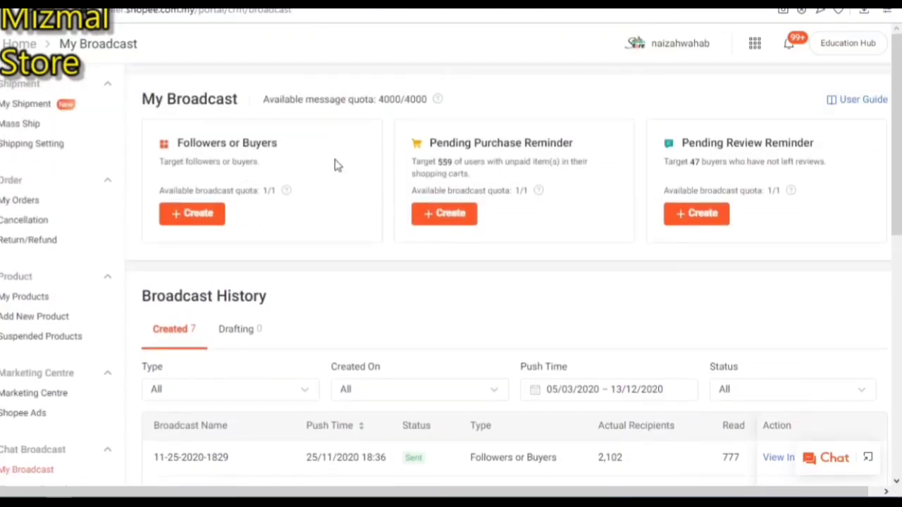
{"action": "scroll", "coordinate": [346, 268], "scroll_direction": "down", "scroll_amount": 2}
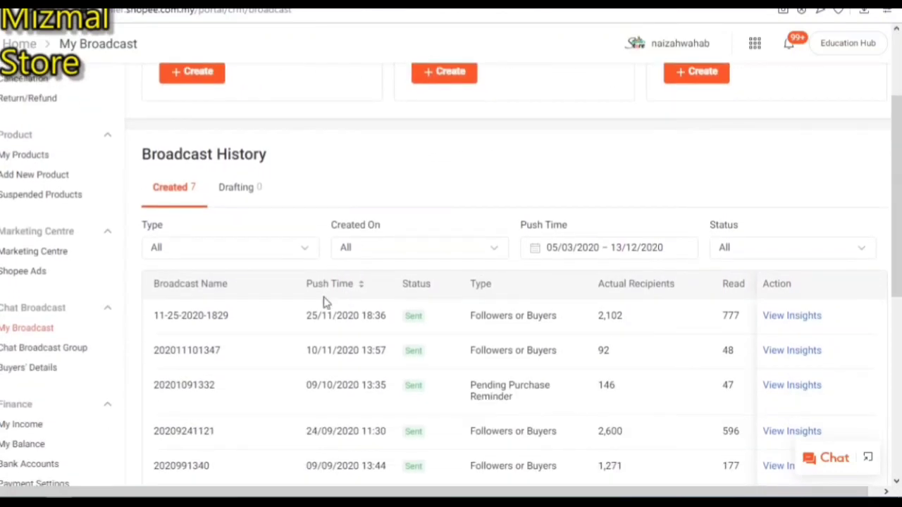
Step: Go to the chat broadcast groups, look over the recipient groups and open the form for a new group
{"action": "left_click", "coordinate": [90, 352]}
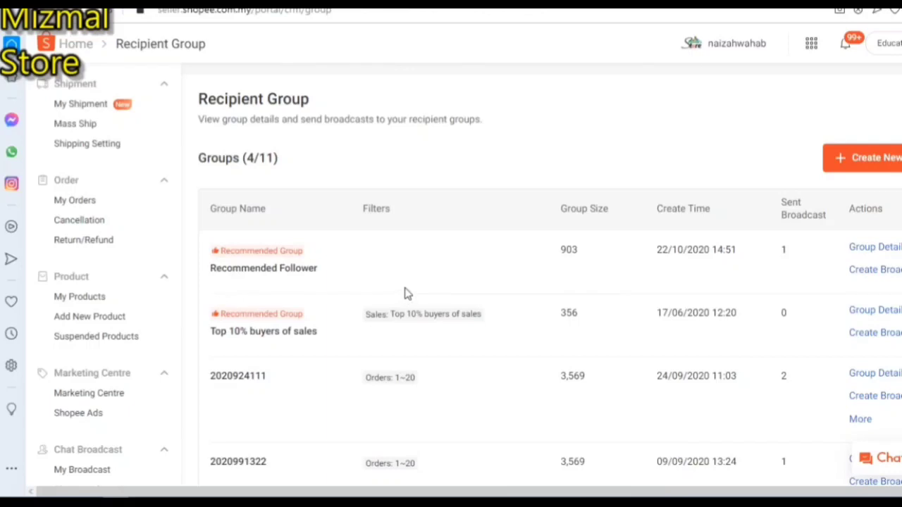
{"action": "scroll", "coordinate": [467, 276], "scroll_direction": "down", "scroll_amount": 1}
{"action": "scroll", "coordinate": [479, 280], "scroll_direction": "up", "scroll_amount": 1}
{"action": "scroll", "coordinate": [484, 282], "scroll_direction": "up", "scroll_amount": 1}
{"action": "left_click", "coordinate": [867, 156]}
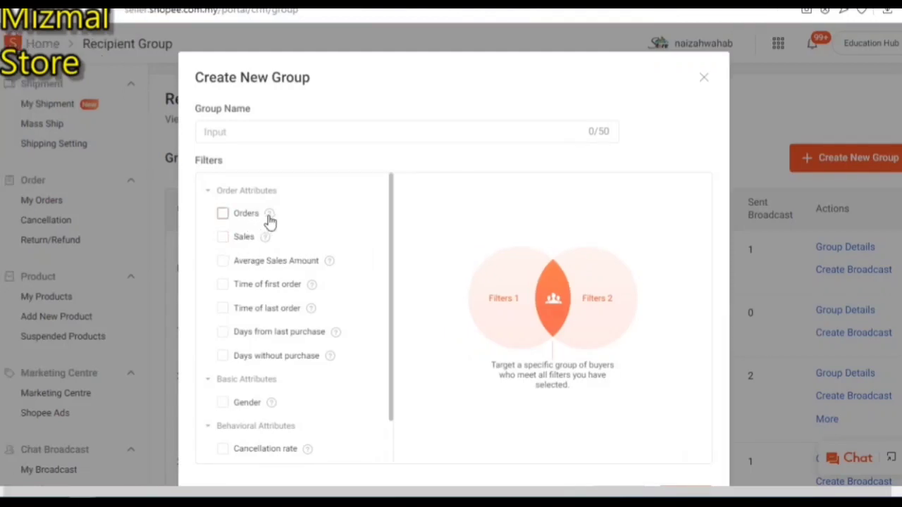
Step: Examine the Orders, Sales and Average Sales Amount filters, trying Orders and Average Sales Amount and clearing them again
{"action": "mouse_move", "coordinate": [269, 219]}
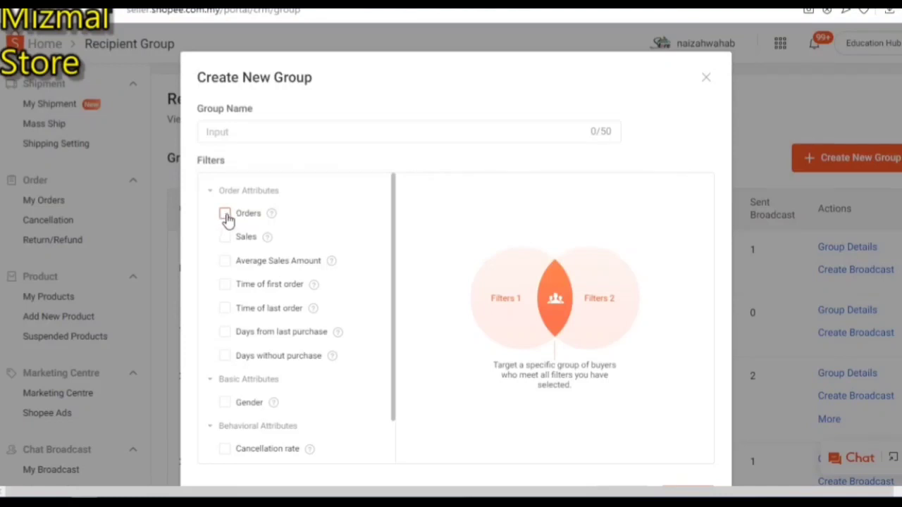
{"action": "mouse_move", "coordinate": [272, 217]}
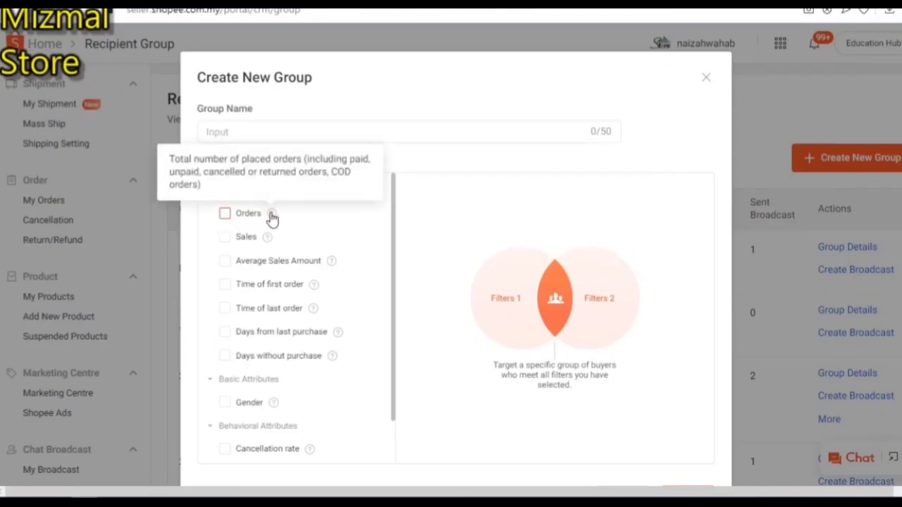
{"action": "left_click", "coordinate": [225, 218]}
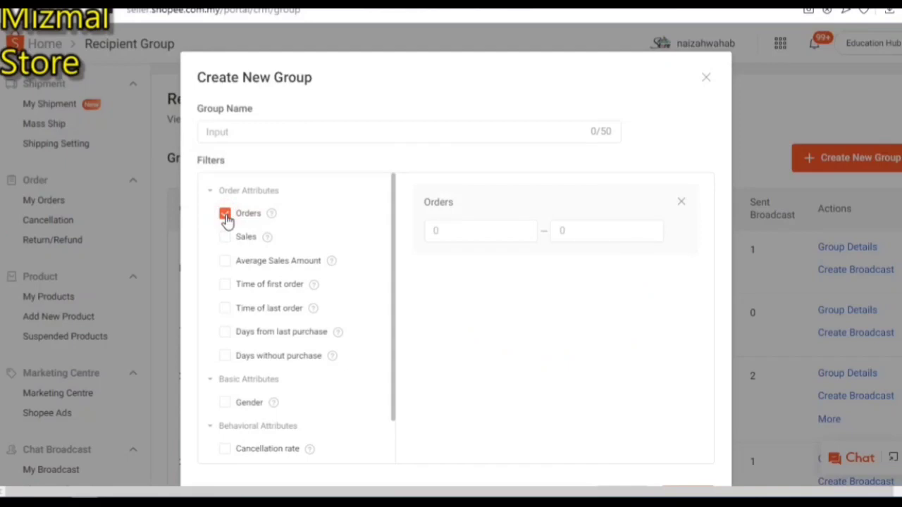
{"action": "left_click", "coordinate": [226, 218]}
{"action": "mouse_move", "coordinate": [268, 241]}
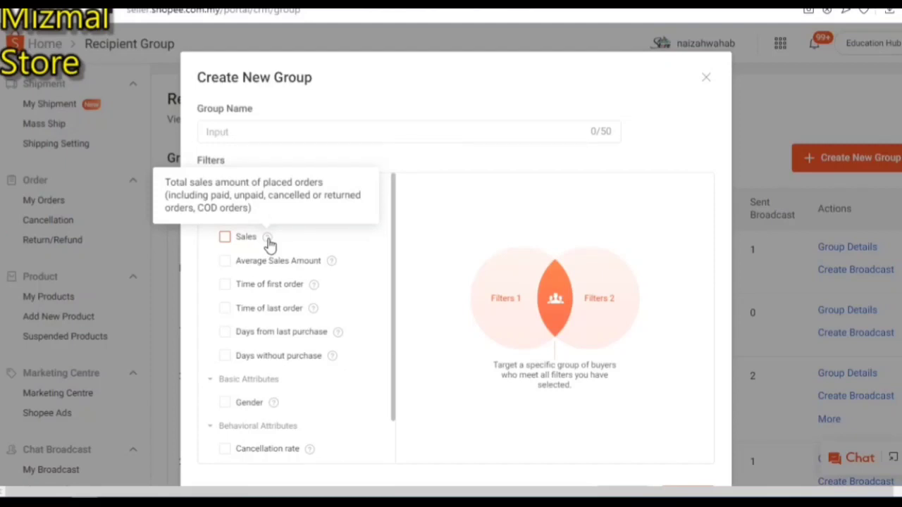
{"action": "left_click", "coordinate": [332, 266]}
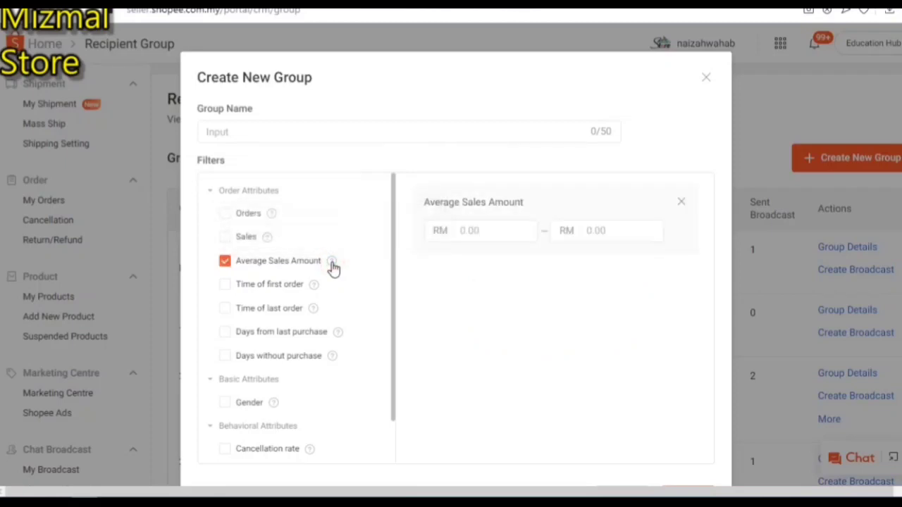
{"action": "left_click", "coordinate": [225, 265]}
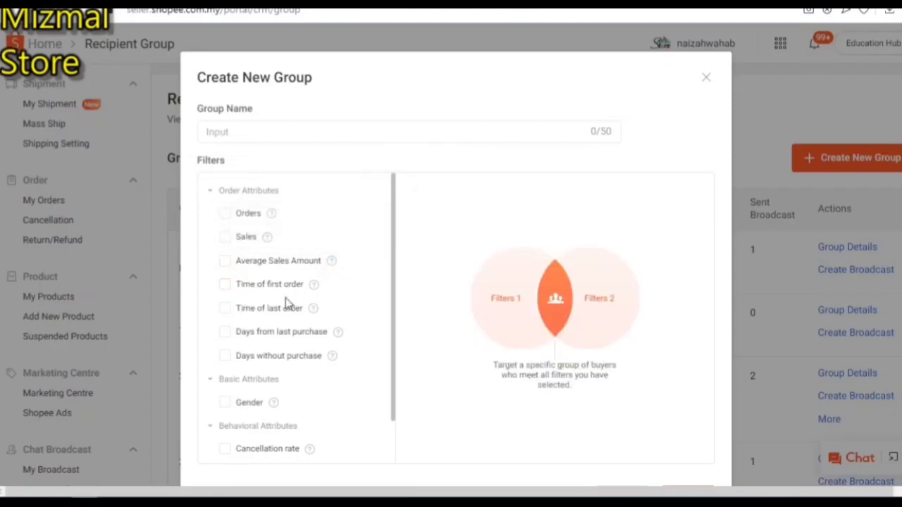
Step: Examine the remaining group filters down to the behavioral attributes, trying the Gender filter and clearing it again
{"action": "scroll", "coordinate": [280, 310], "scroll_direction": "down", "scroll_amount": 1}
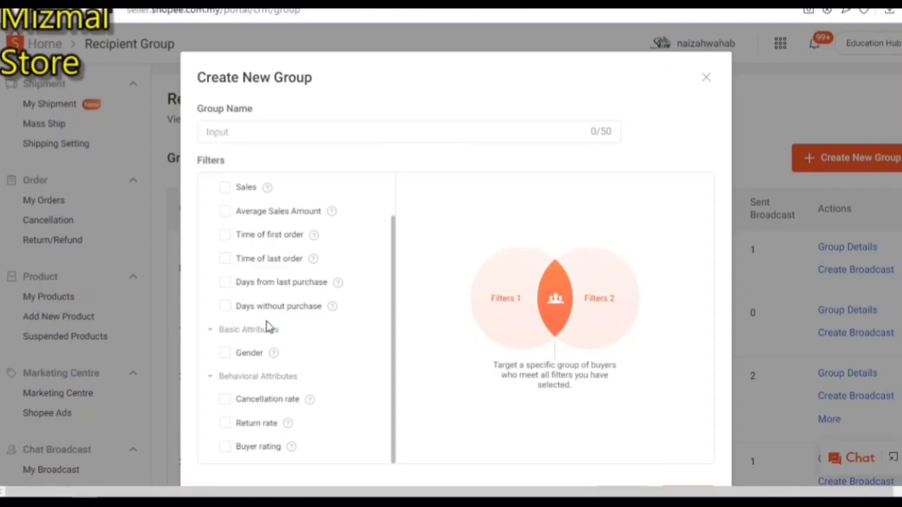
{"action": "left_click", "coordinate": [225, 353]}
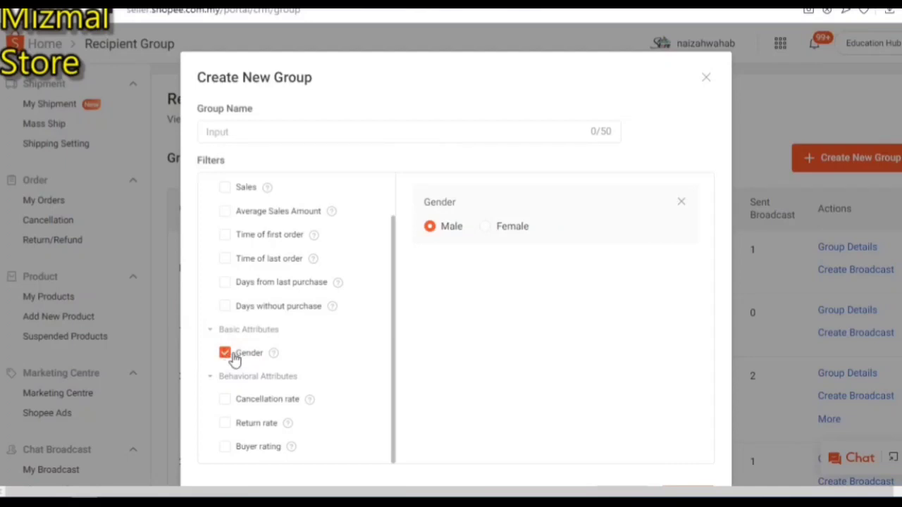
{"action": "left_click", "coordinate": [225, 354]}
{"action": "scroll", "coordinate": [331, 343], "scroll_direction": "down", "scroll_amount": 1}
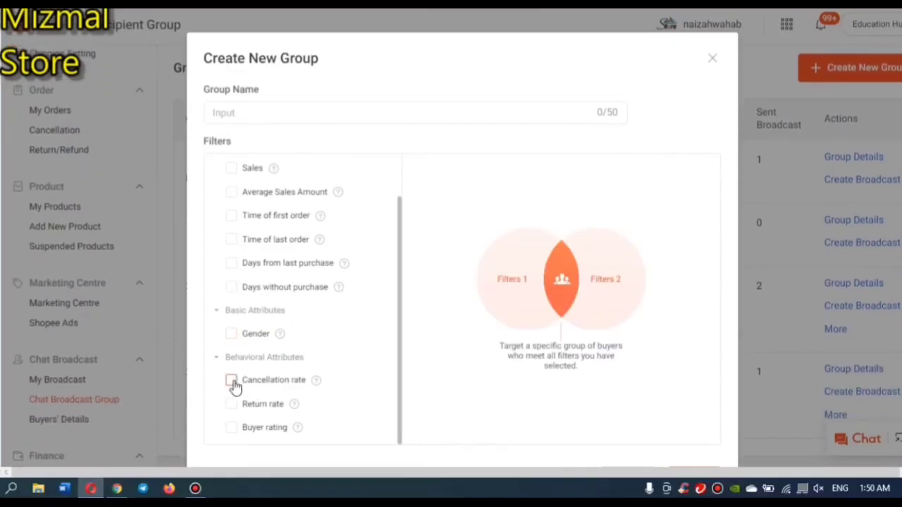
{"action": "mouse_move", "coordinate": [318, 388]}
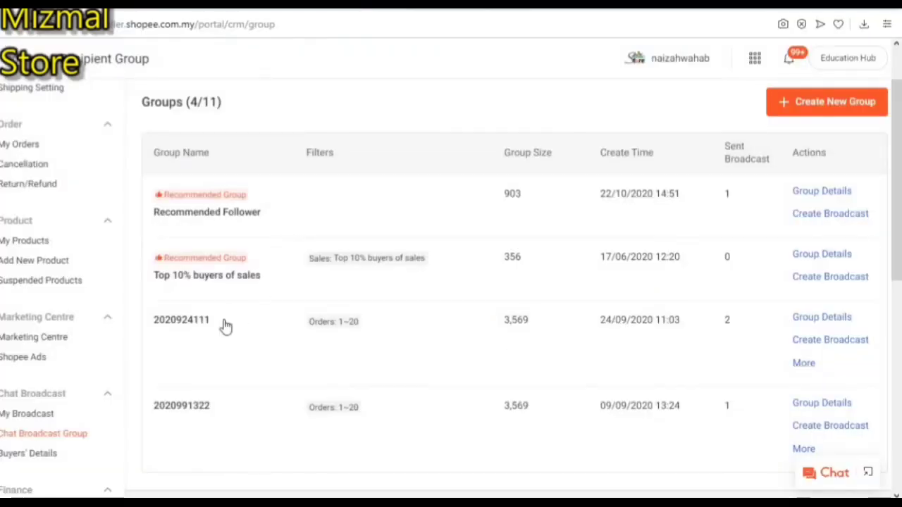
Step: Return to My Broadcast and start a new broadcast of the Followers or Buyers type
{"action": "left_click", "coordinate": [38, 416]}
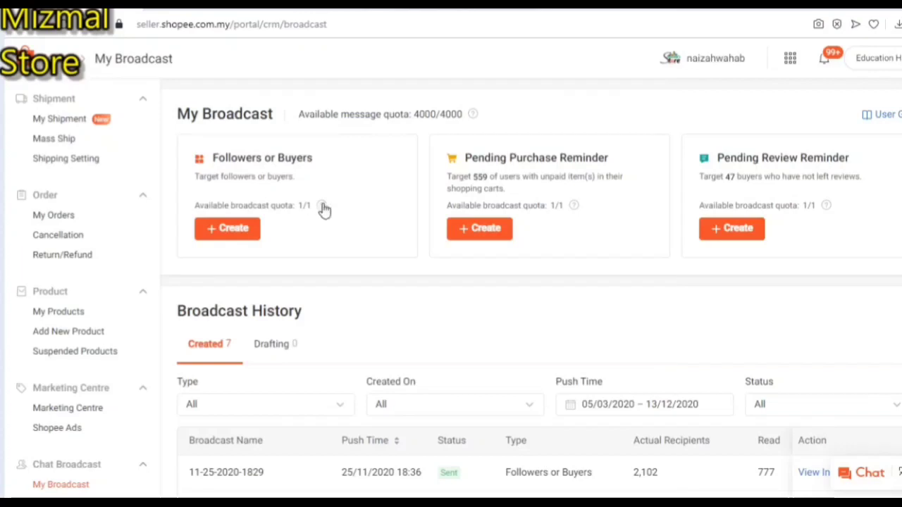
{"action": "mouse_move", "coordinate": [324, 208]}
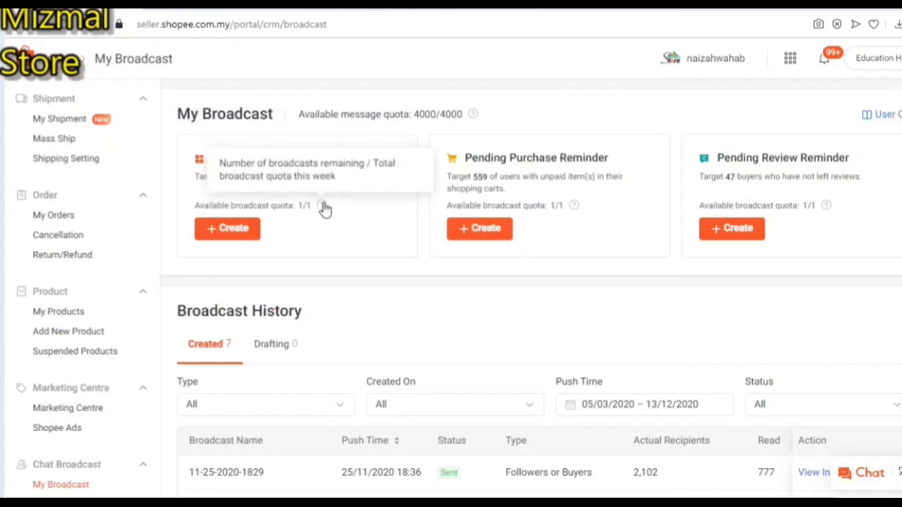
{"action": "key", "text": "ctrl+plus"}
{"action": "key", "text": "ctrl+plus"}
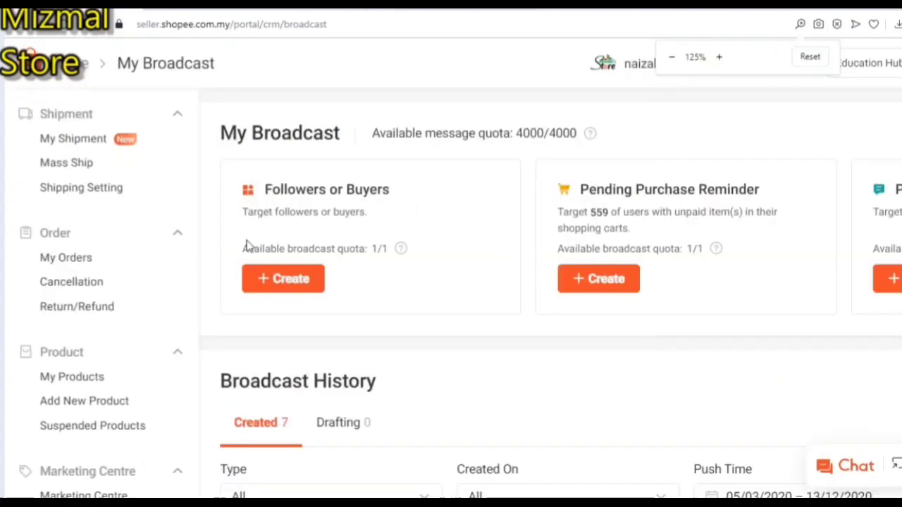
{"action": "left_click", "coordinate": [291, 280]}
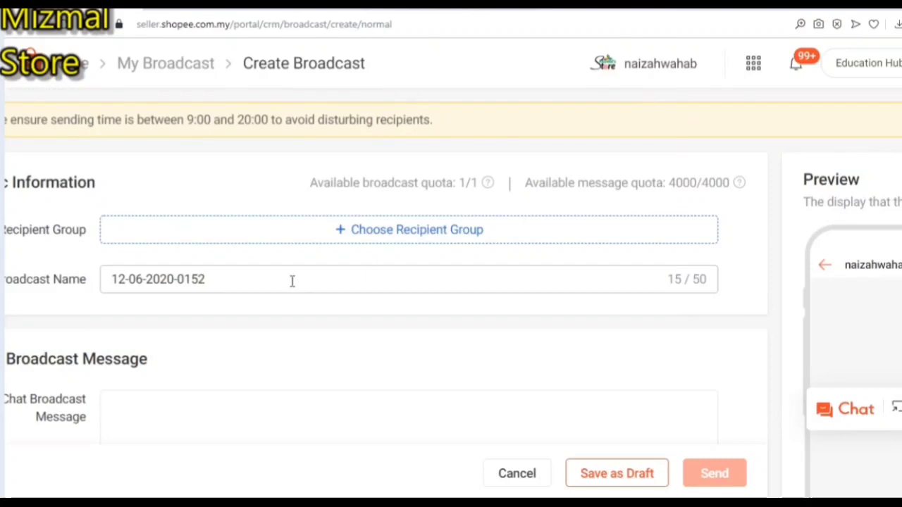
{"action": "key", "text": "ctrl+minus"}
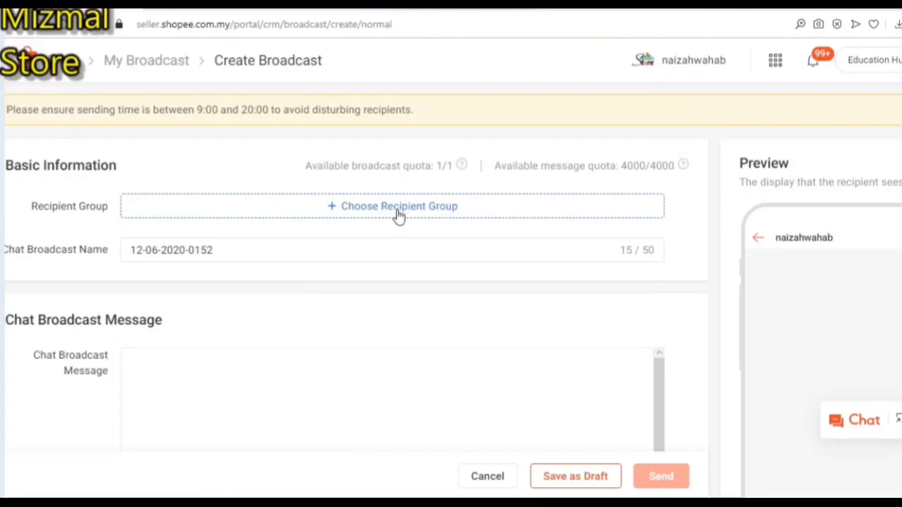
Step: Choose the Recommended Follower group as the broadcast's recipient group
{"action": "left_click", "coordinate": [398, 213]}
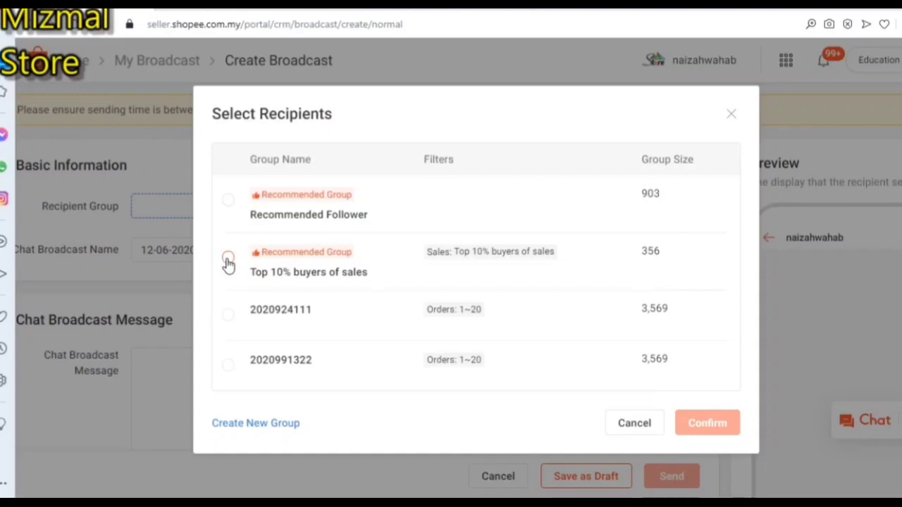
{"action": "left_click", "coordinate": [228, 200]}
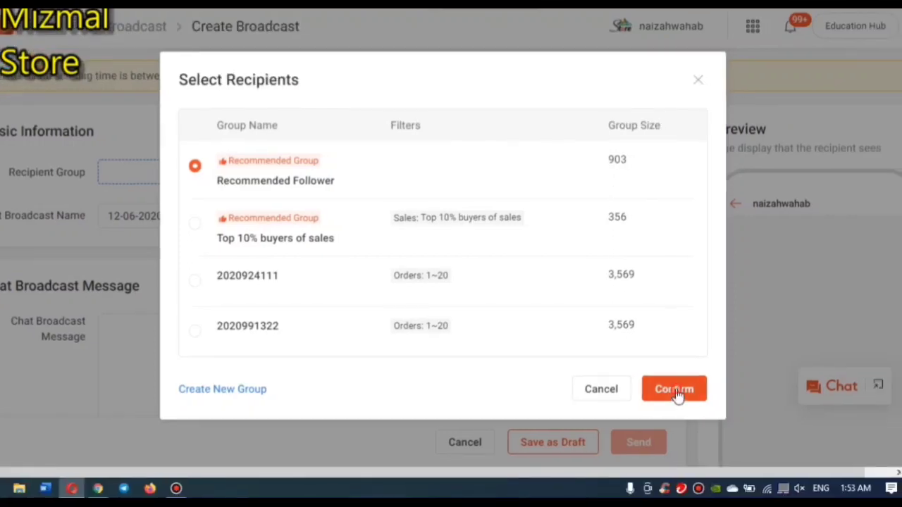
{"action": "left_click", "coordinate": [676, 392]}
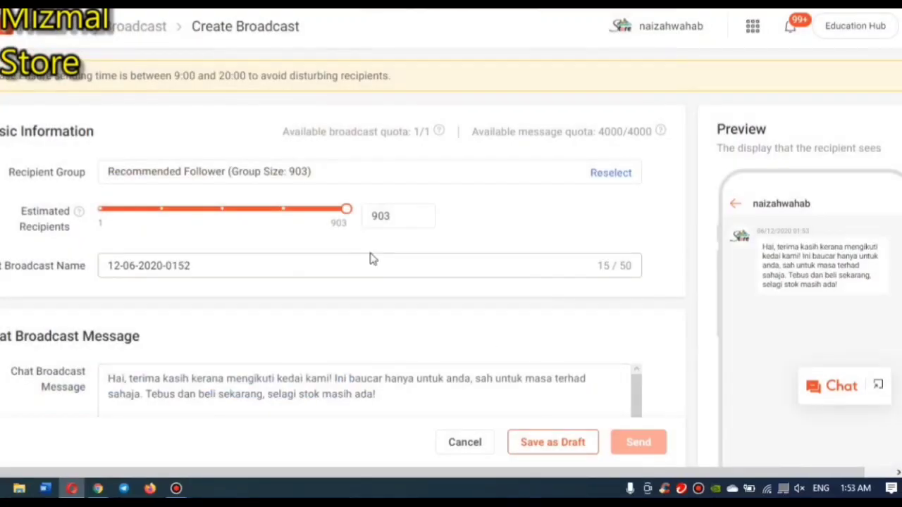
Step: Review the prefilled chat broadcast message for the chosen recipient group
{"action": "scroll", "coordinate": [393, 261], "scroll_direction": "down", "scroll_amount": 1}
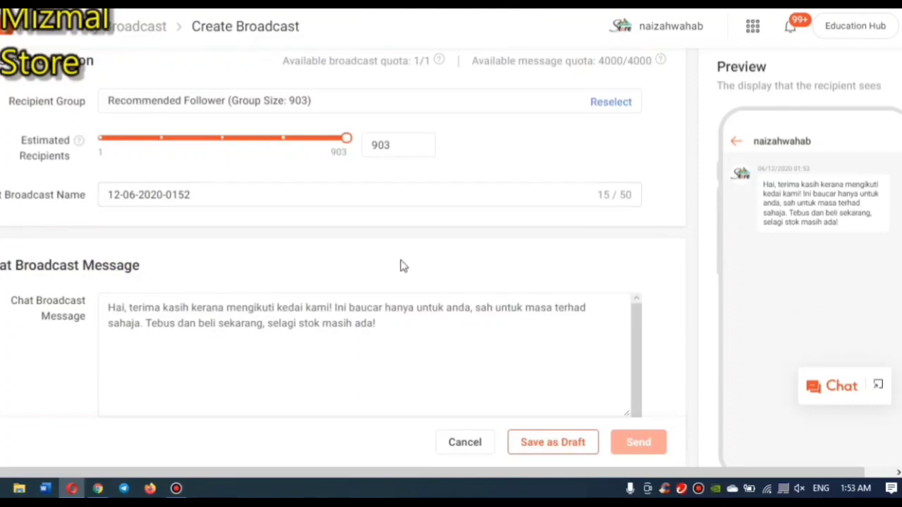
{"action": "scroll", "coordinate": [402, 266], "scroll_direction": "down", "scroll_amount": 1}
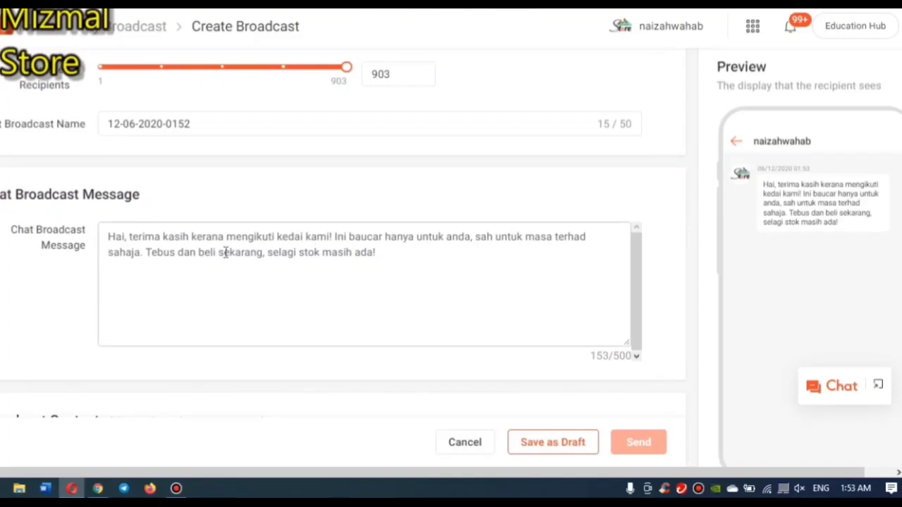
{"action": "left_click", "coordinate": [258, 252]}
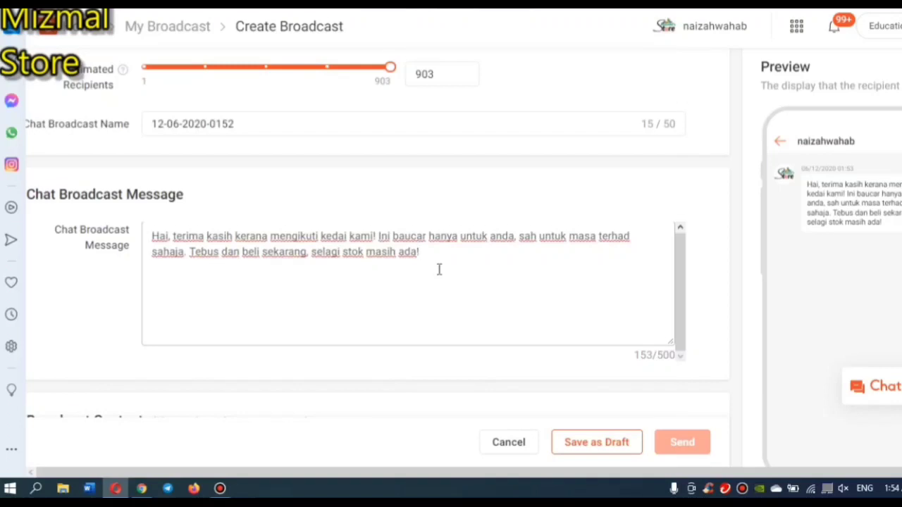
Step: Add the NAIZ1212 shop voucher worth RM1.00 as the broadcast content
{"action": "scroll", "coordinate": [438, 270], "scroll_direction": "down", "scroll_amount": 2}
{"action": "scroll", "coordinate": [459, 214], "scroll_direction": "down", "scroll_amount": 1}
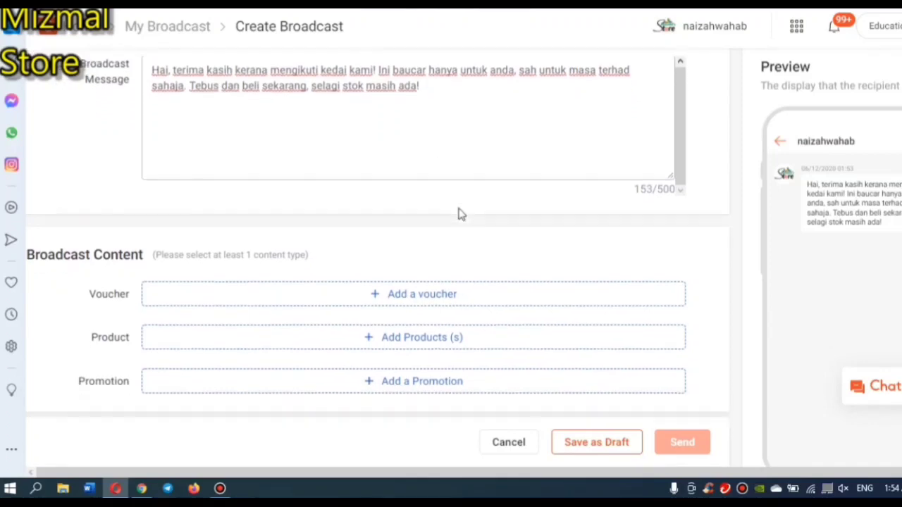
{"action": "scroll", "coordinate": [458, 214], "scroll_direction": "down", "scroll_amount": 1}
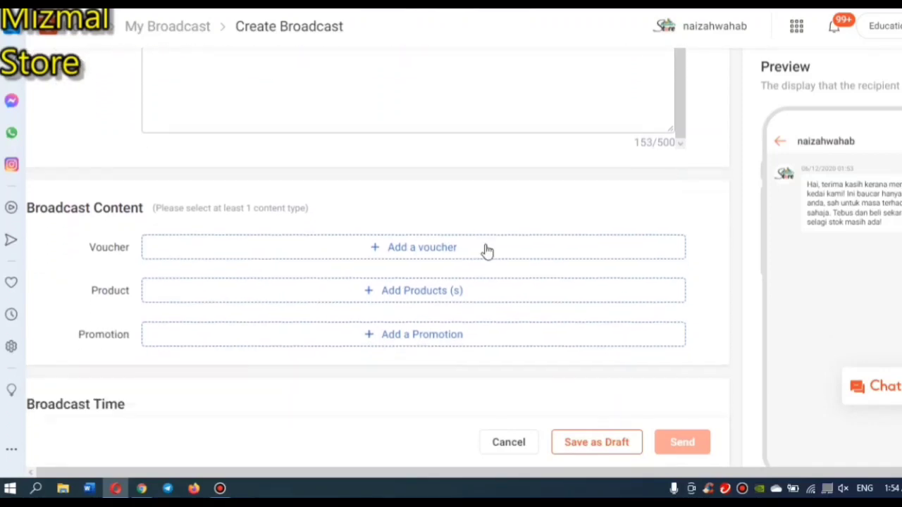
{"action": "left_click", "coordinate": [418, 255]}
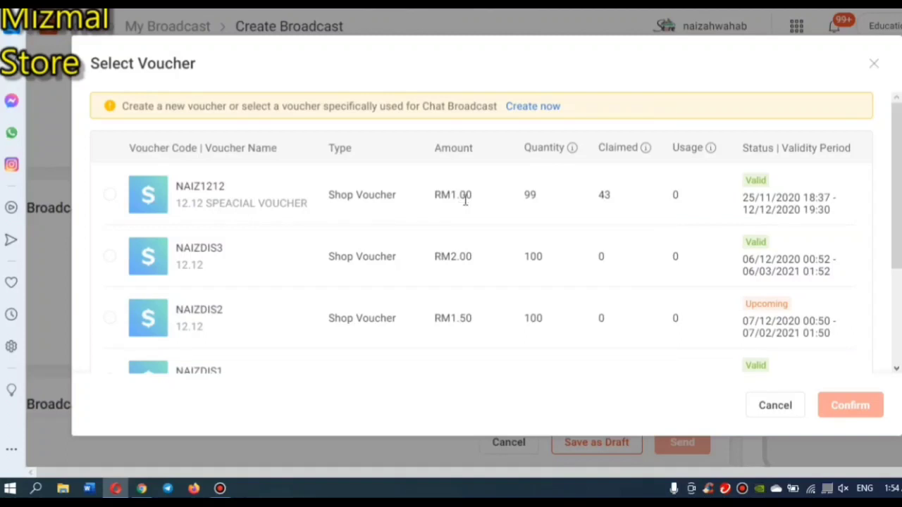
{"action": "left_click", "coordinate": [111, 197]}
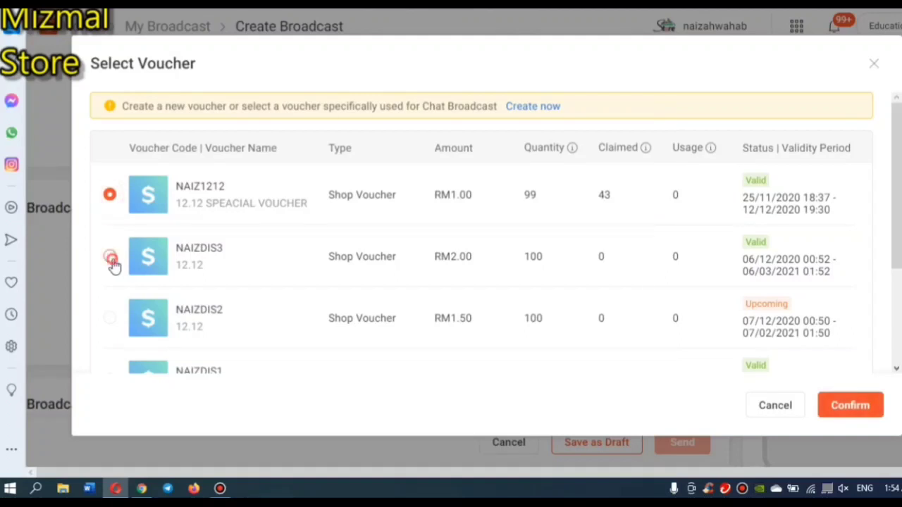
{"action": "left_click", "coordinate": [110, 258]}
{"action": "left_click", "coordinate": [113, 197]}
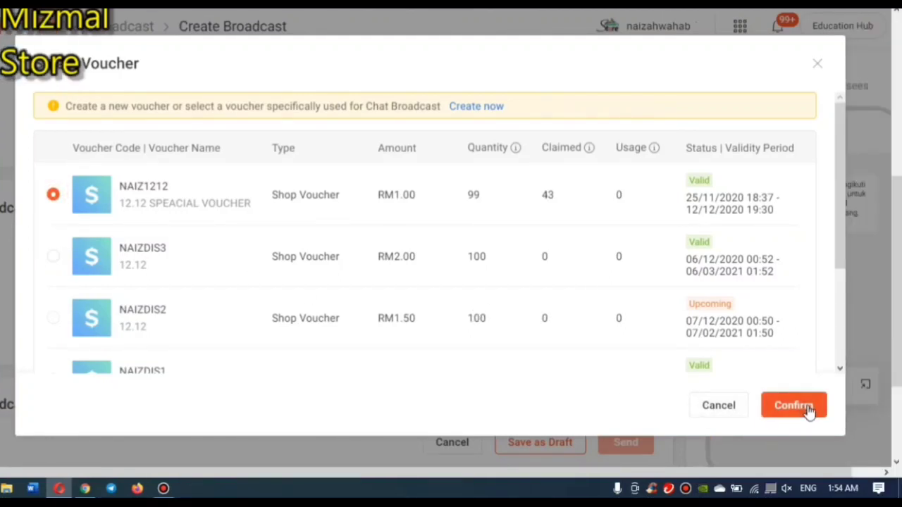
{"action": "left_click", "coordinate": [794, 407]}
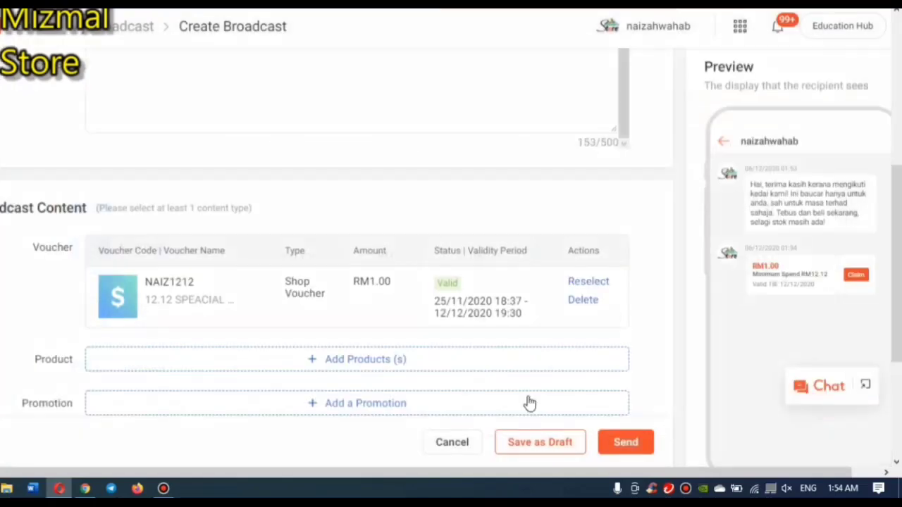
Step: Add products of the Top Sales type to the broadcast content and review the listed items
{"action": "scroll", "coordinate": [500, 356], "scroll_direction": "down", "scroll_amount": 2}
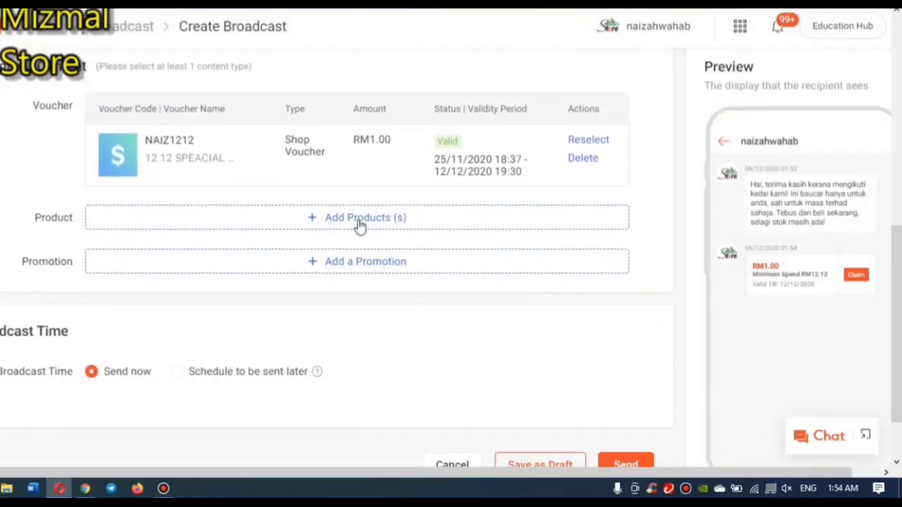
{"action": "left_click", "coordinate": [360, 220]}
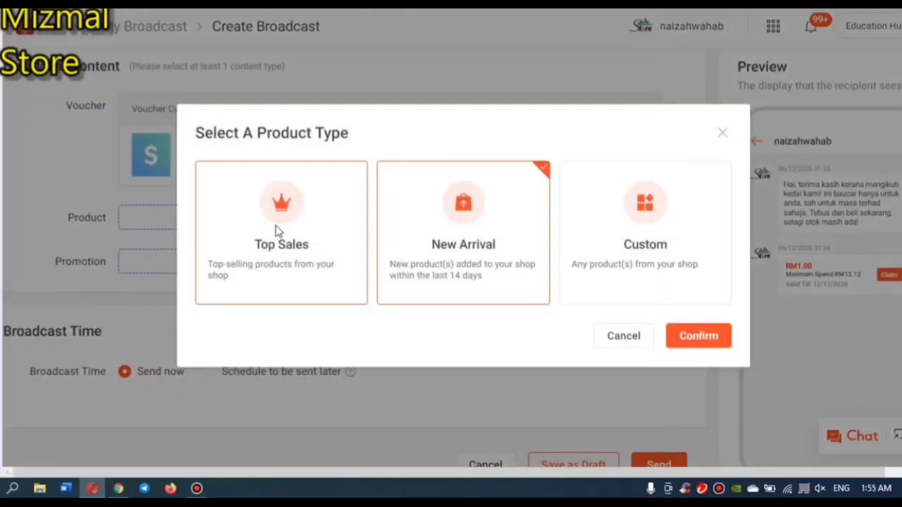
{"action": "left_click", "coordinate": [243, 231]}
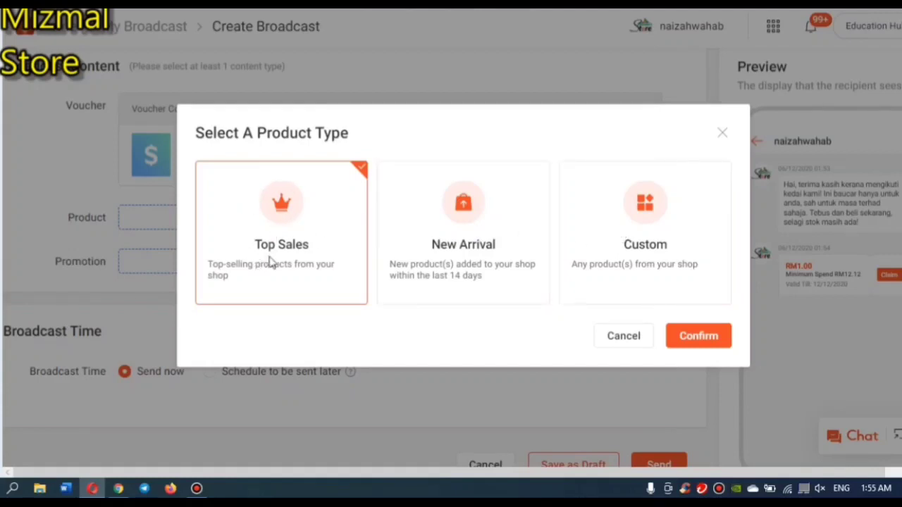
{"action": "left_click", "coordinate": [678, 340]}
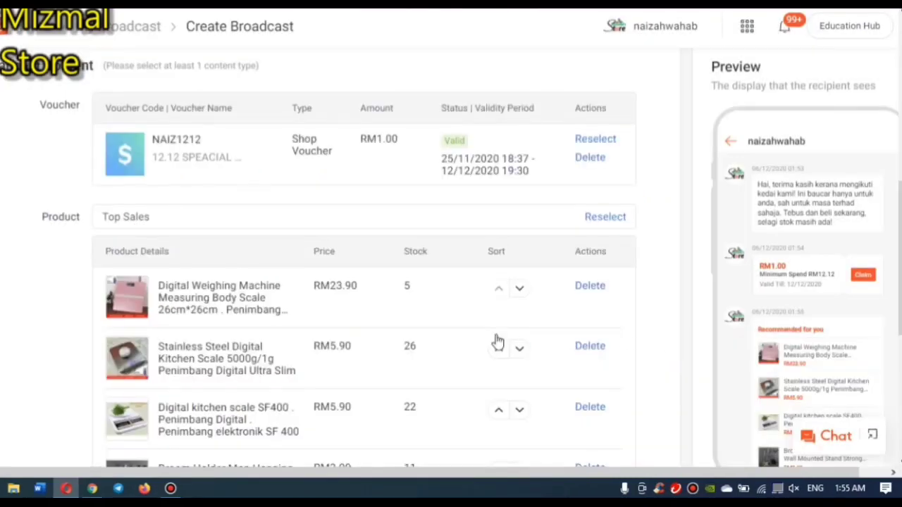
{"action": "scroll", "coordinate": [228, 241], "scroll_direction": "down", "scroll_amount": 2}
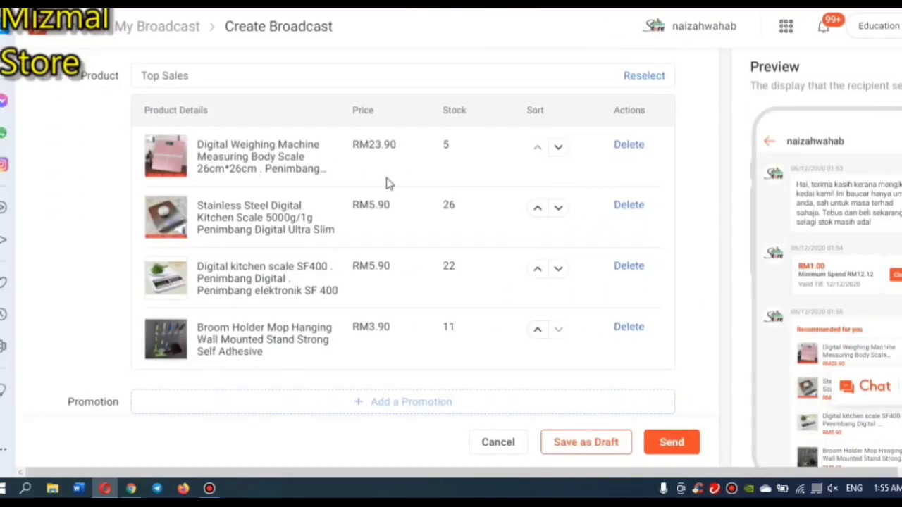
{"action": "scroll", "coordinate": [589, 251], "scroll_direction": "up", "scroll_amount": 2}
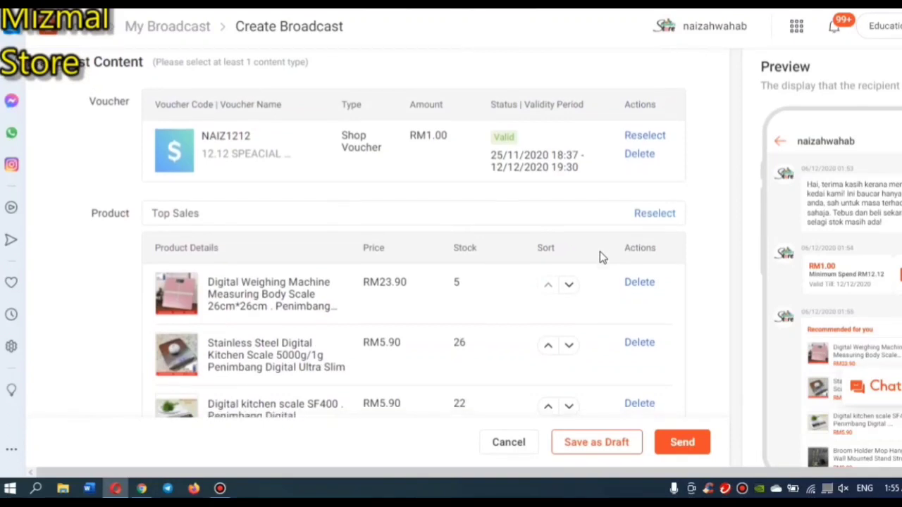
Step: Switch the broadcast time from immediate to scheduled sending
{"action": "scroll", "coordinate": [602, 257], "scroll_direction": "down", "scroll_amount": 2}
{"action": "scroll", "coordinate": [603, 259], "scroll_direction": "down", "scroll_amount": 3}
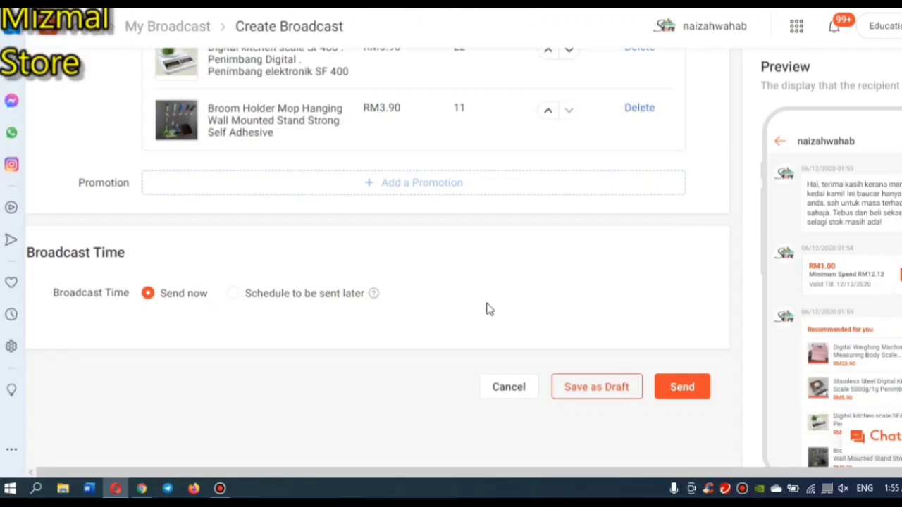
{"action": "left_click", "coordinate": [232, 296]}
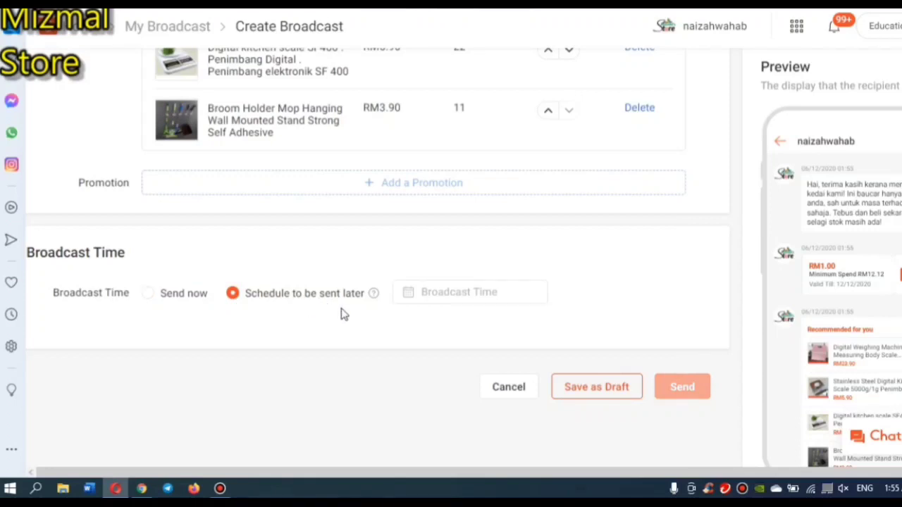
Step: Set the scheduled broadcast time to 6 December 2020 at 09:00
{"action": "left_click", "coordinate": [438, 301]}
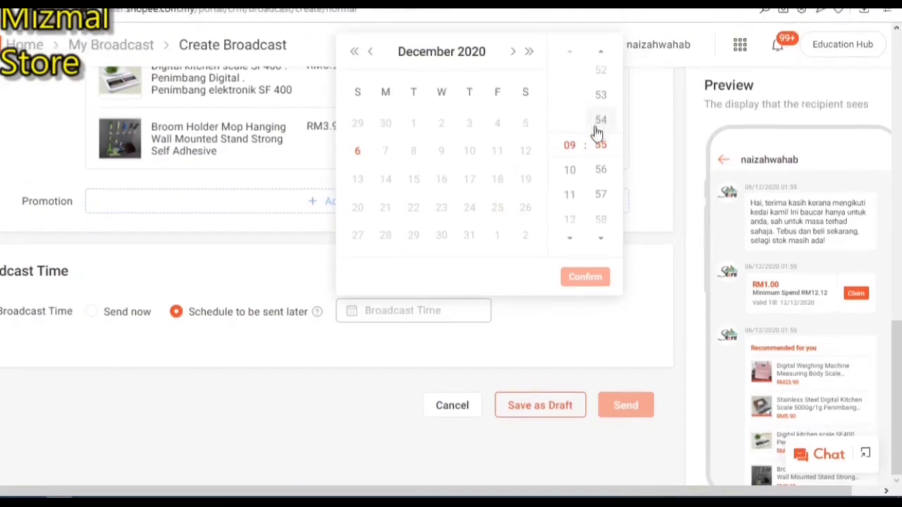
{"action": "scroll", "coordinate": [599, 132], "scroll_direction": "up", "scroll_amount": 4}
{"action": "scroll", "coordinate": [586, 159], "scroll_direction": "up", "scroll_amount": 4}
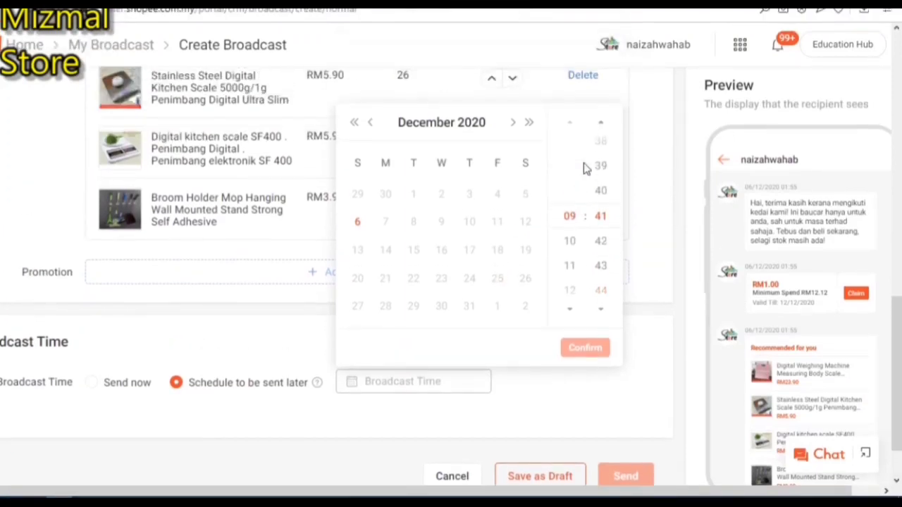
{"action": "scroll", "coordinate": [496, 243], "scroll_direction": "down", "scroll_amount": 2}
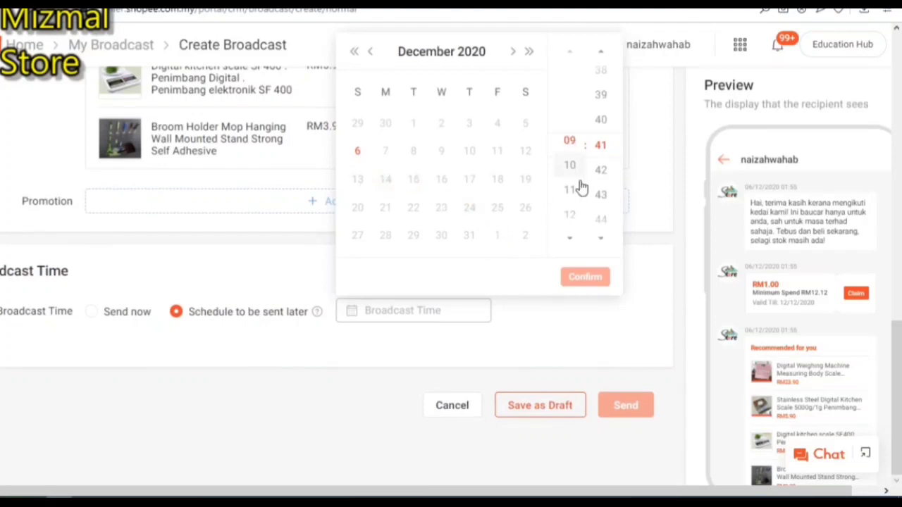
{"action": "scroll", "coordinate": [580, 187], "scroll_direction": "down", "scroll_amount": 4}
{"action": "scroll", "coordinate": [577, 192], "scroll_direction": "up", "scroll_amount": 3}
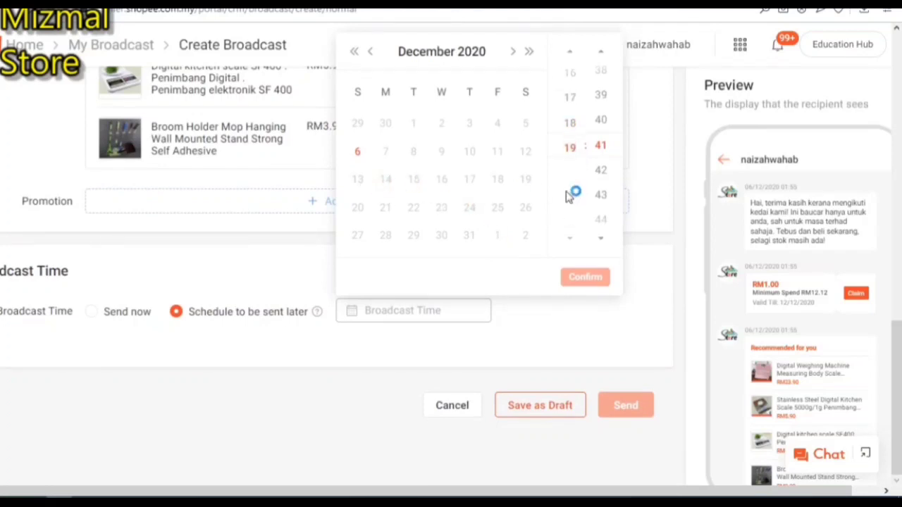
{"action": "scroll", "coordinate": [577, 201], "scroll_direction": "up", "scroll_amount": 4}
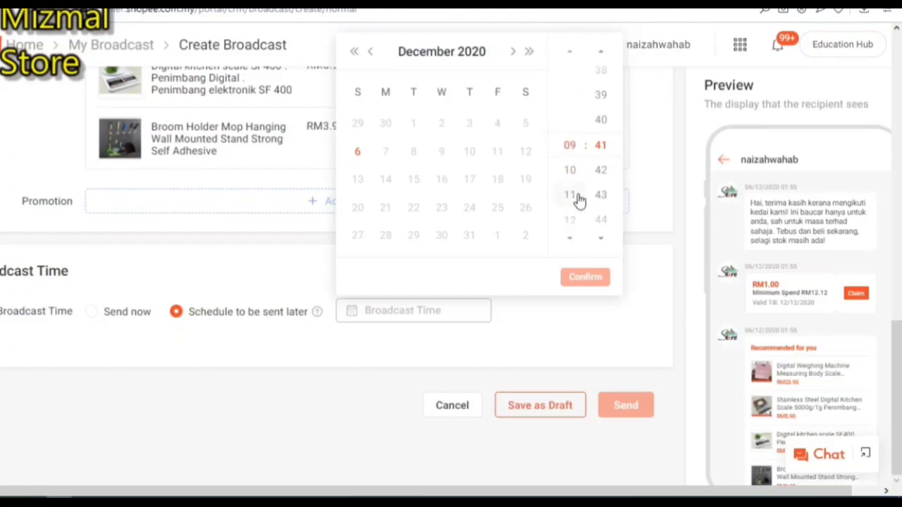
{"action": "scroll", "coordinate": [601, 155], "scroll_direction": "up", "scroll_amount": 10}
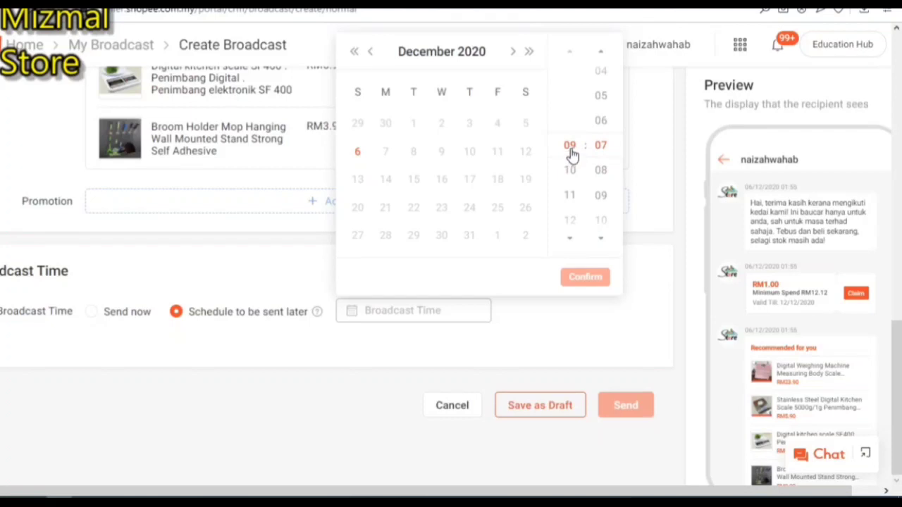
{"action": "scroll", "coordinate": [571, 154], "scroll_direction": "down", "scroll_amount": 10}
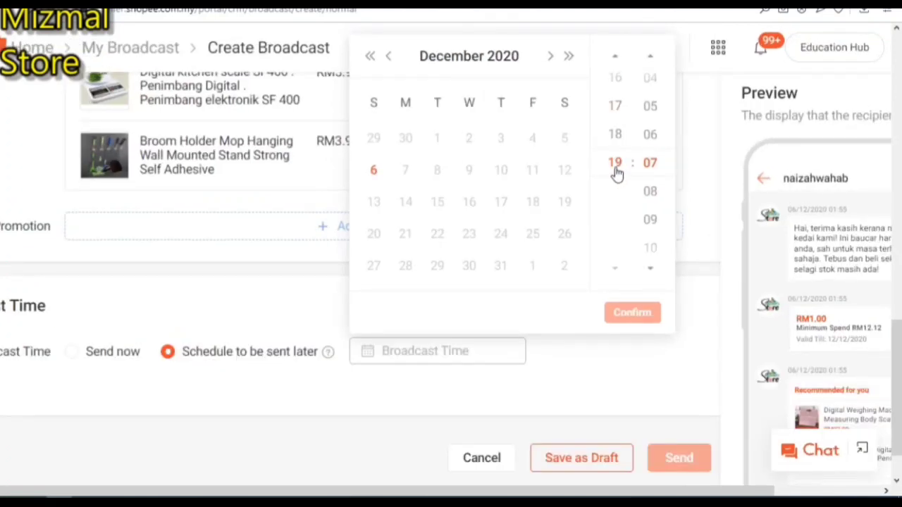
{"action": "scroll", "coordinate": [620, 243], "scroll_direction": "up", "scroll_amount": 12}
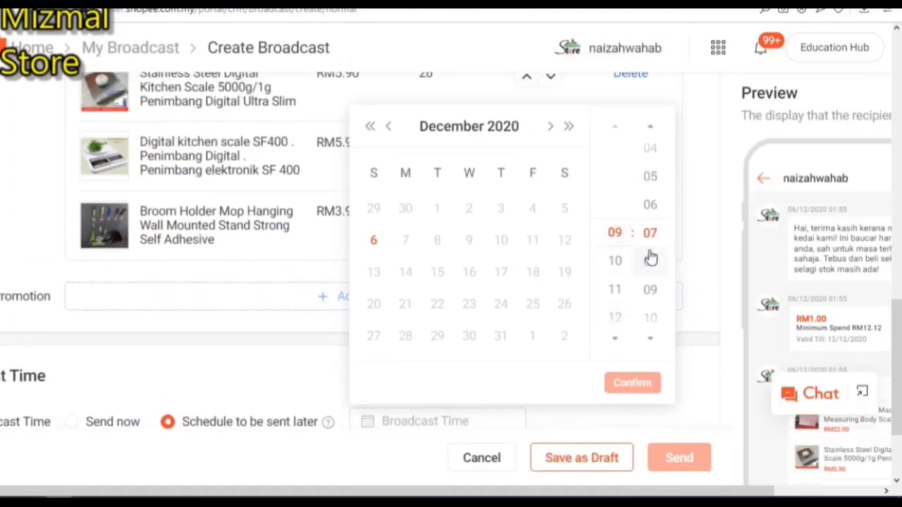
{"action": "scroll", "coordinate": [650, 257], "scroll_direction": "up", "scroll_amount": 7}
{"action": "scroll", "coordinate": [616, 331], "scroll_direction": "down", "scroll_amount": 5}
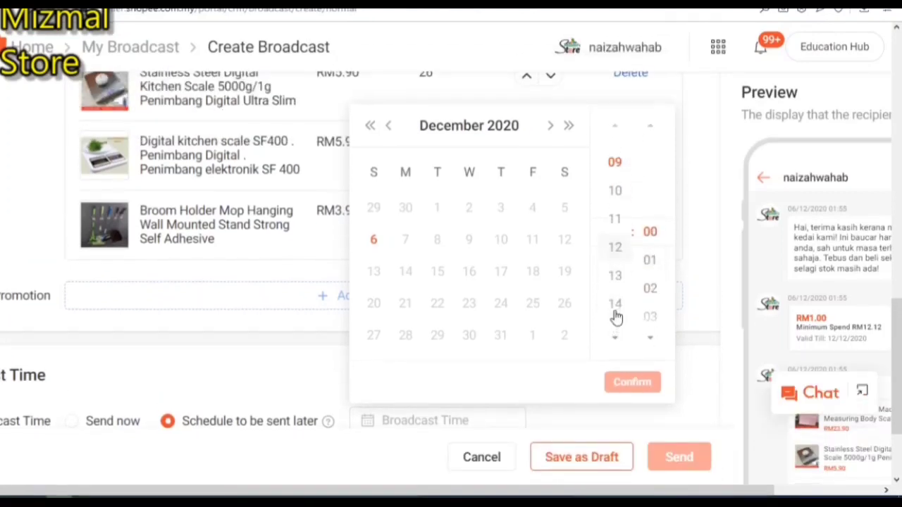
{"action": "scroll", "coordinate": [599, 243], "scroll_direction": "up", "scroll_amount": 1}
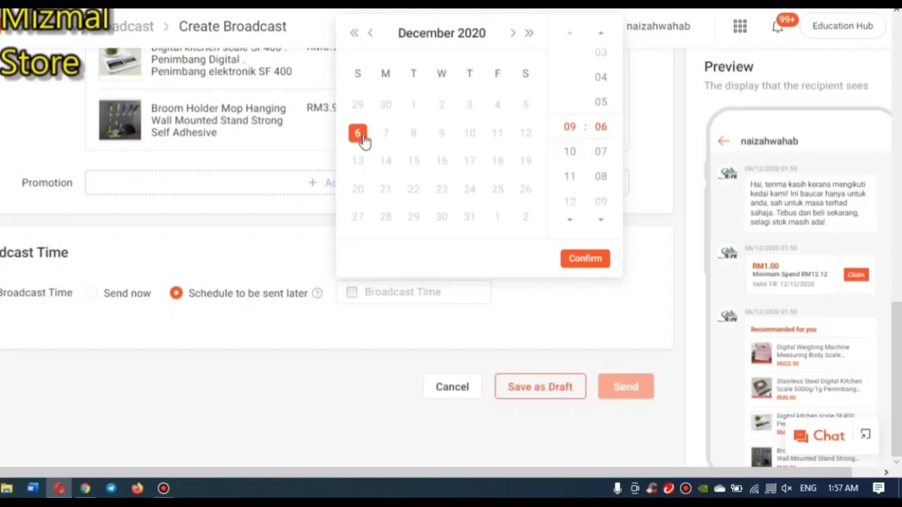
{"action": "scroll", "coordinate": [608, 146], "scroll_direction": "up", "scroll_amount": 1}
{"action": "scroll", "coordinate": [606, 146], "scroll_direction": "up", "scroll_amount": 5}
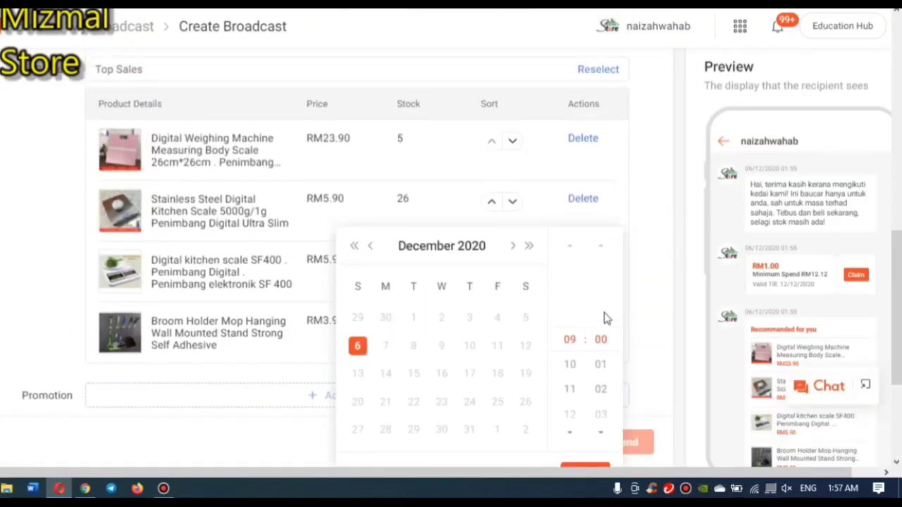
{"action": "scroll", "coordinate": [665, 314], "scroll_direction": "down", "scroll_amount": 4}
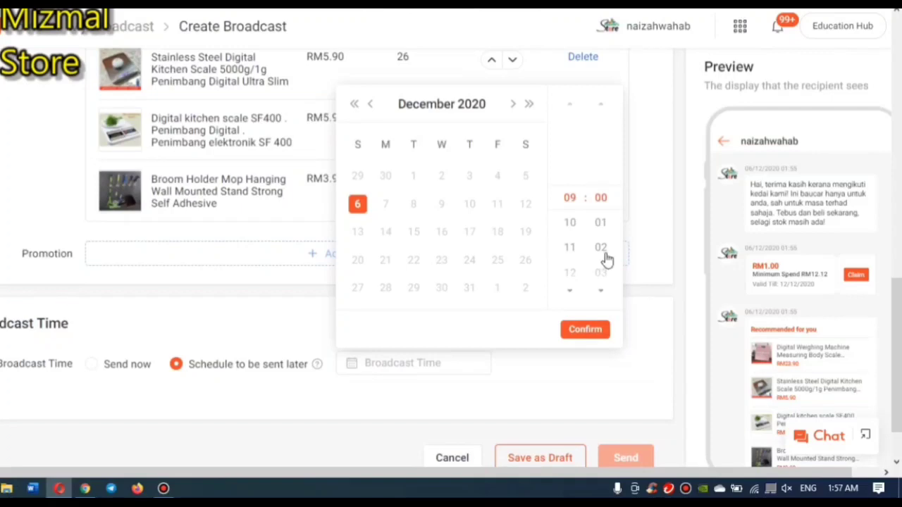
{"action": "left_click", "coordinate": [585, 331]}
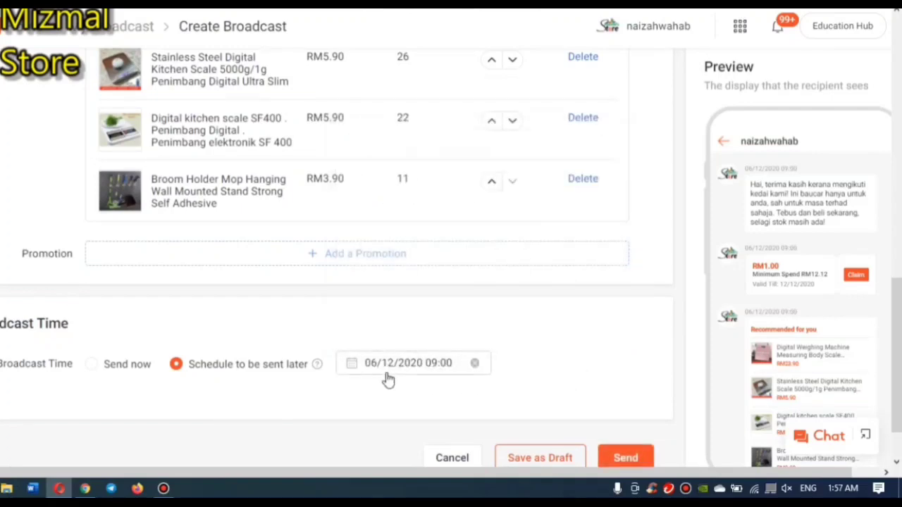
{"action": "scroll", "coordinate": [521, 370], "scroll_direction": "down", "scroll_amount": 1}
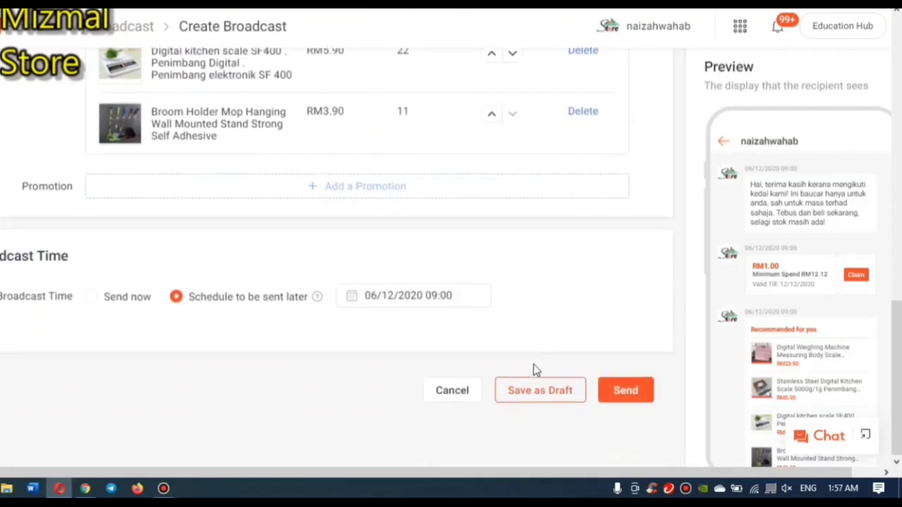